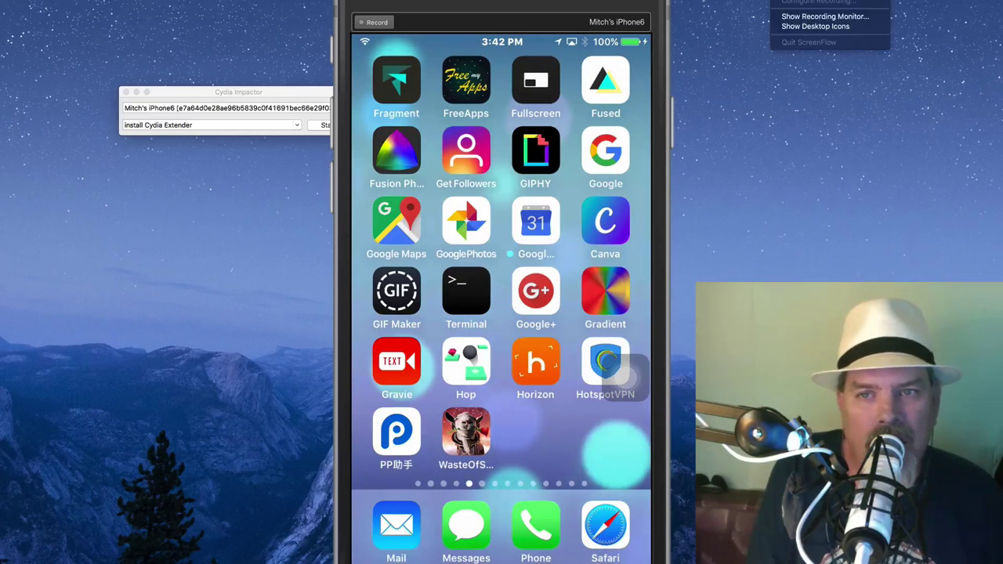
- Drag 'TutuApp VIP (Dyox) copy.ipa' from the desktop into Cydia Impactor and enter the Apple ID credentials
left_click(807, 26)
mouse_move(167, 37)
left_mouse_down()
mouse_move(189, 202)
mouse_move(242, 105)
left_mouse_up()
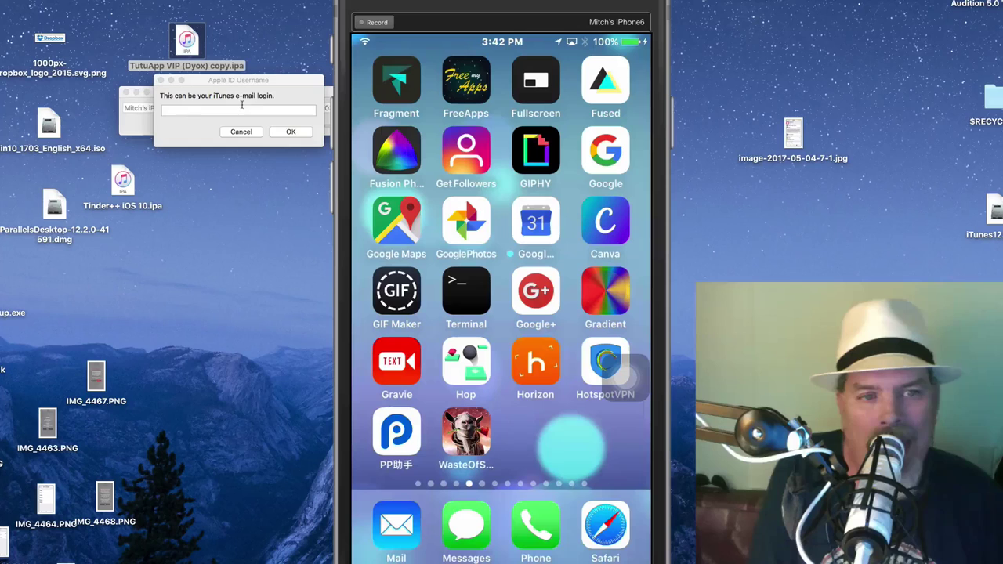
left_click(195, 110)
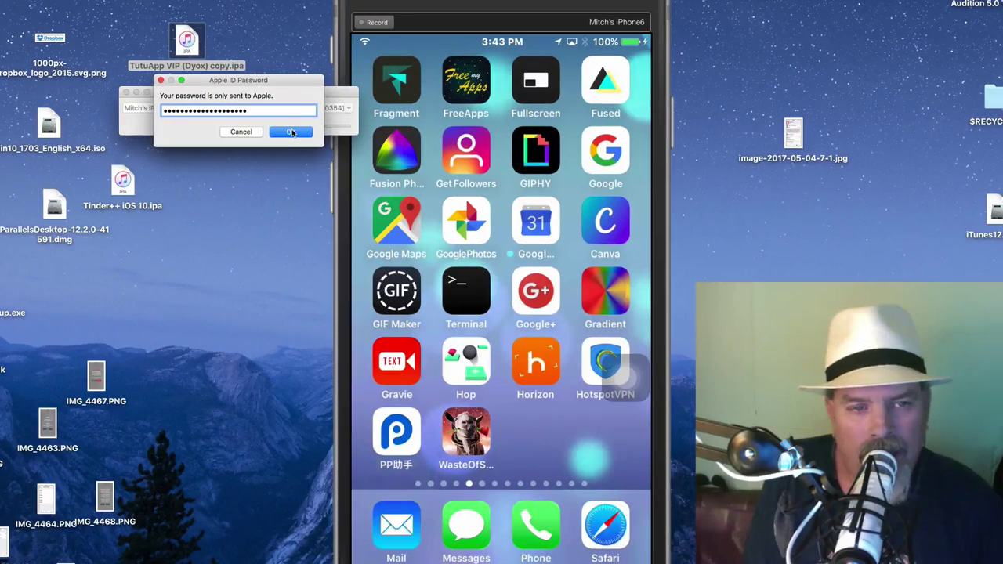
- Submit the Apple ID password to install TuTuHelper, then hide the desktop icons and minimize Cydia Impactor
left_click(290, 131)
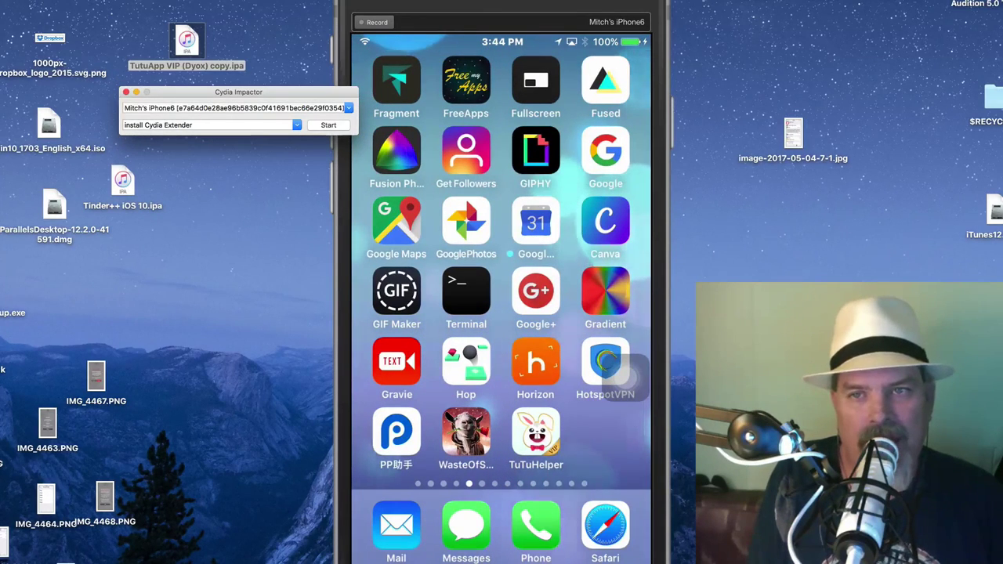
left_click(779, 0)
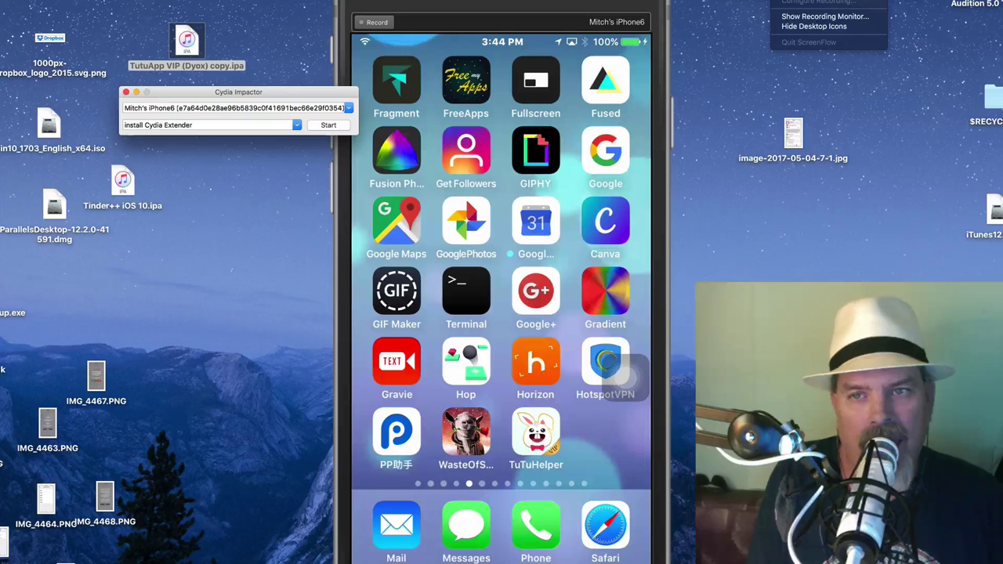
left_click(806, 27)
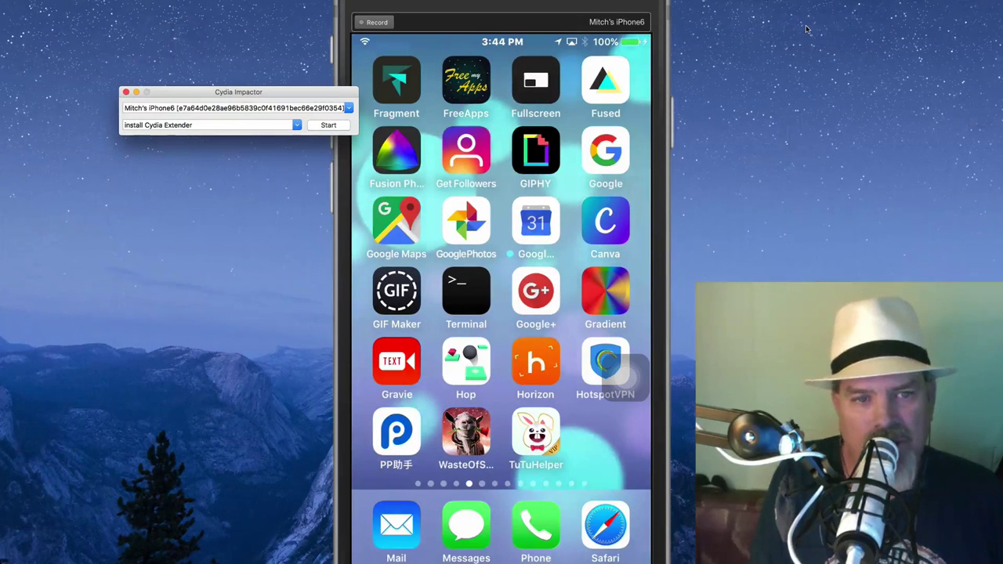
left_click(135, 92)
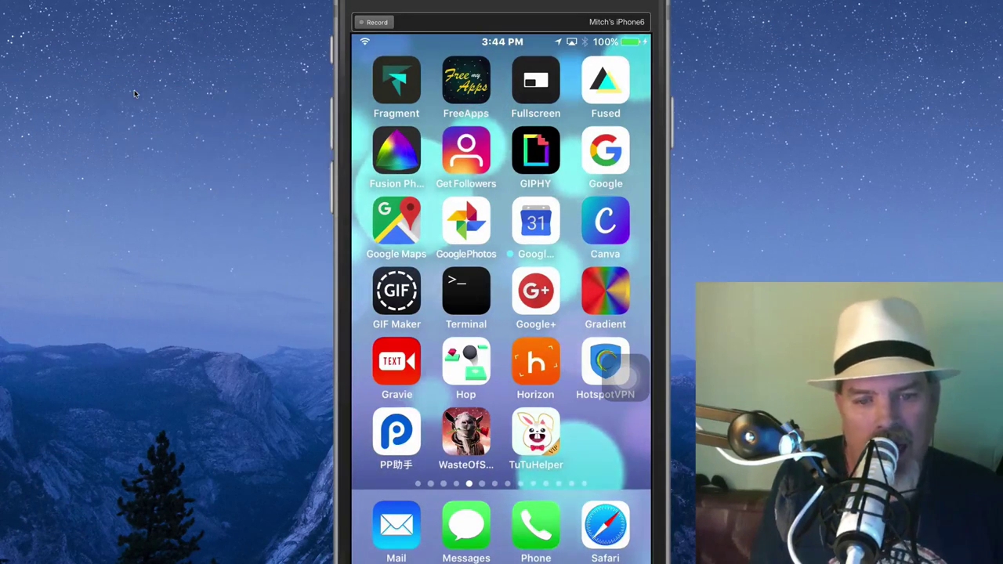